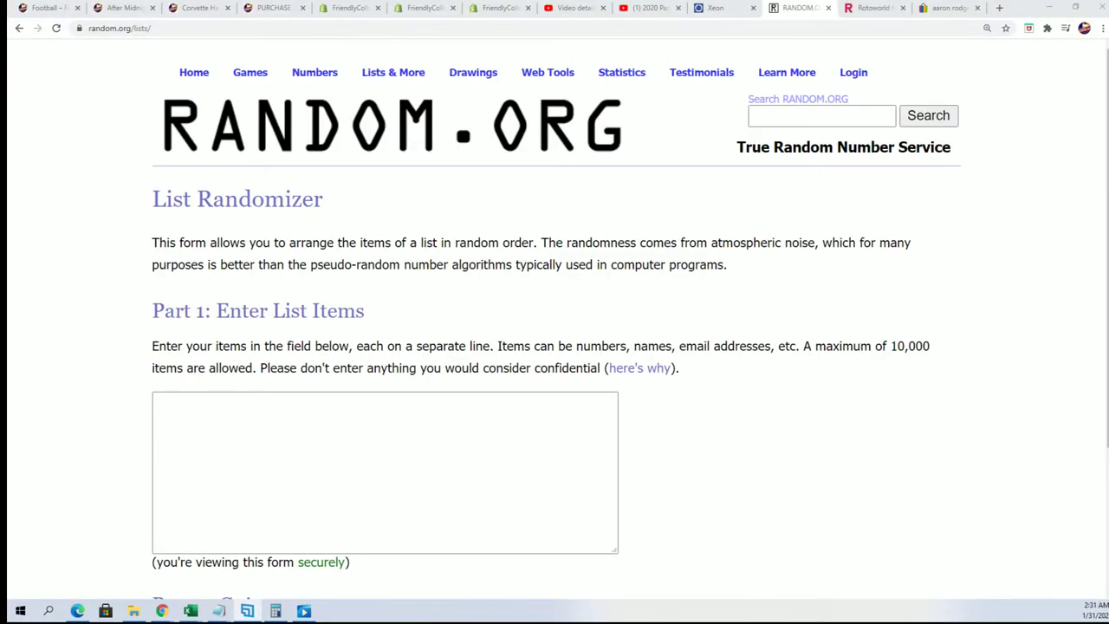
Copy the full list of owner names from the Notepad file into the List Randomizer's items field
{"action": "left_click_drag", "start_coordinate": [1107, 108], "coordinate": [495, 57]}
{"action": "scroll", "coordinate": [534, 262], "scroll_direction": "up", "scroll_amount": 3}
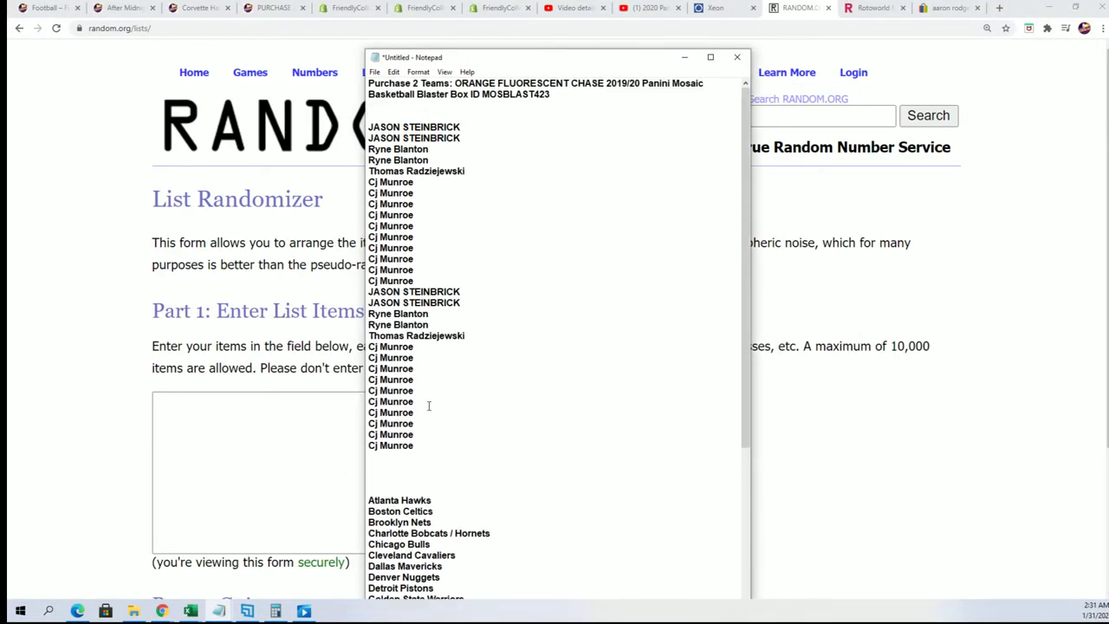
{"action": "left_click_drag", "start_coordinate": [422, 446], "coordinate": [370, 128]}
{"action": "right_click", "coordinate": [438, 164]}
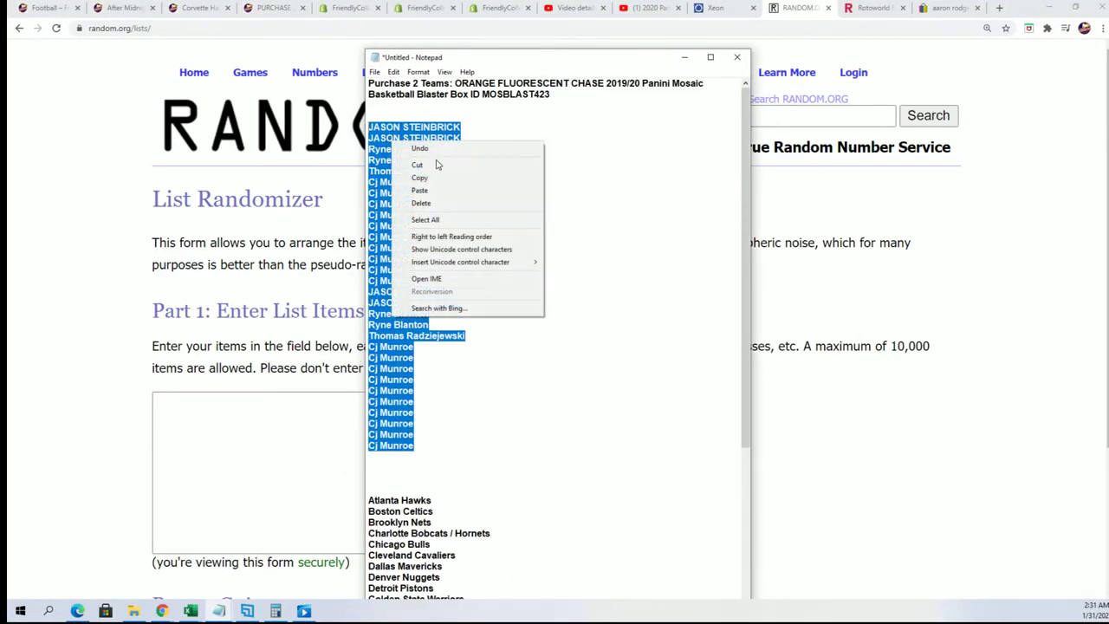
{"action": "left_click", "coordinate": [422, 177]}
{"action": "right_click", "coordinate": [248, 408]}
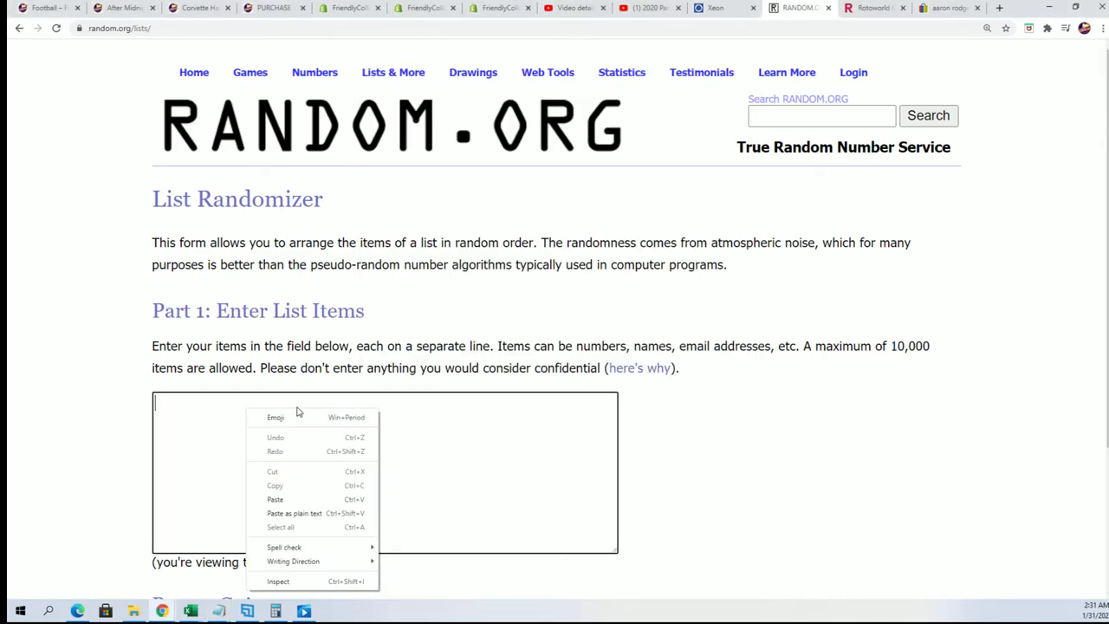
{"action": "left_click", "coordinate": [291, 500]}
Randomize the list of owner names seven times in a row
{"action": "scroll", "coordinate": [718, 453], "scroll_direction": "down", "scroll_amount": 3}
{"action": "left_click", "coordinate": [198, 472]}
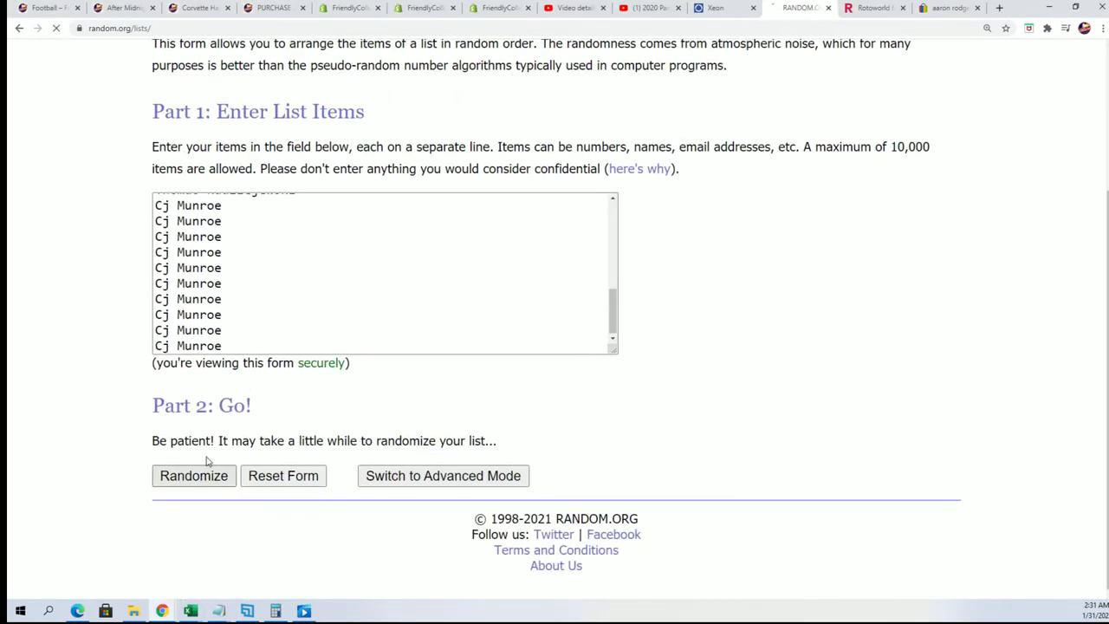
{"action": "scroll", "coordinate": [190, 468], "scroll_direction": "down", "scroll_amount": 5}
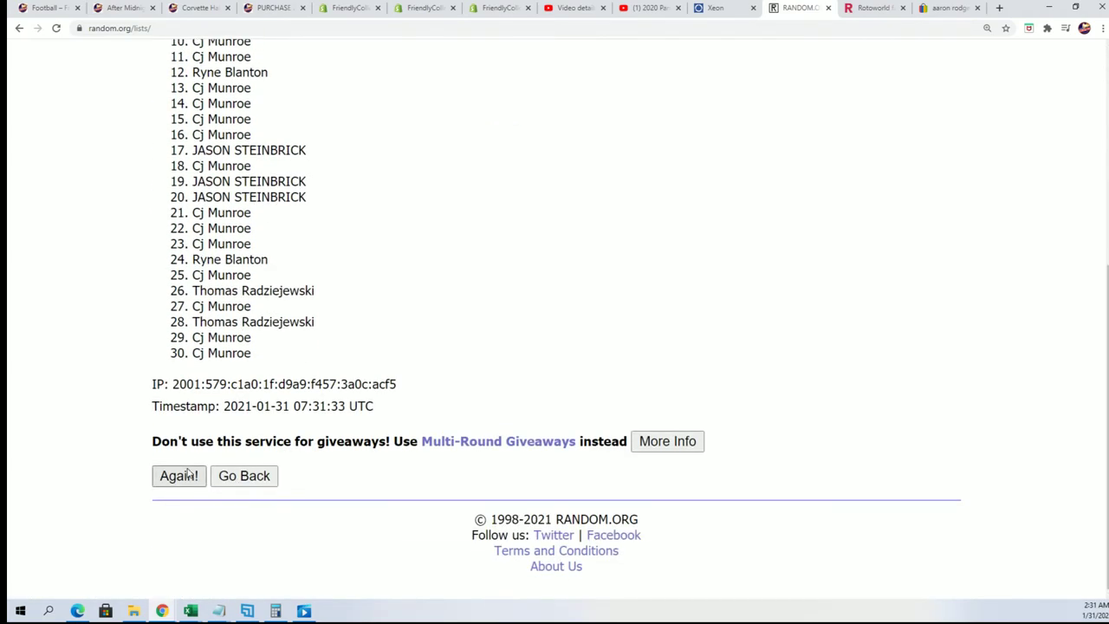
{"action": "left_click", "coordinate": [182, 475]}
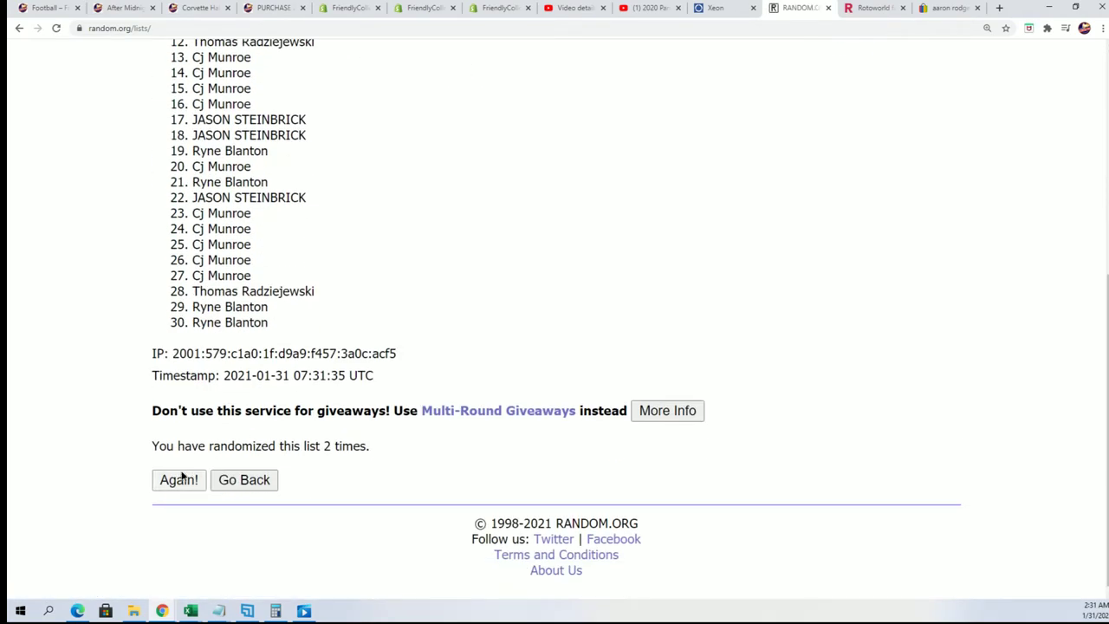
{"action": "left_click", "coordinate": [182, 475]}
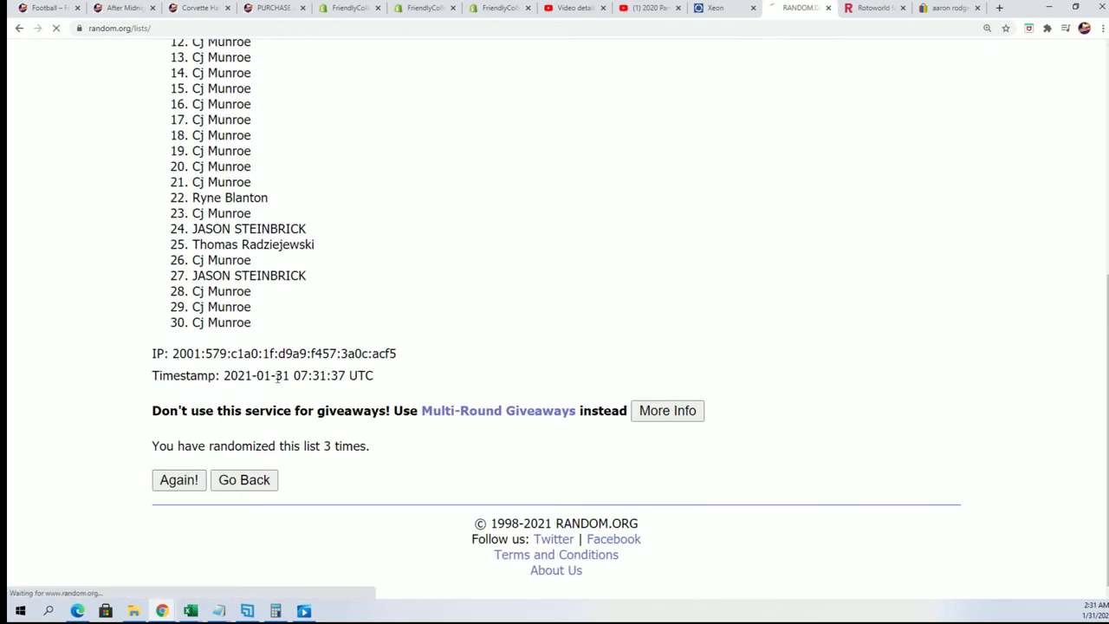
{"action": "scroll", "coordinate": [354, 470], "scroll_direction": "down", "scroll_amount": 5}
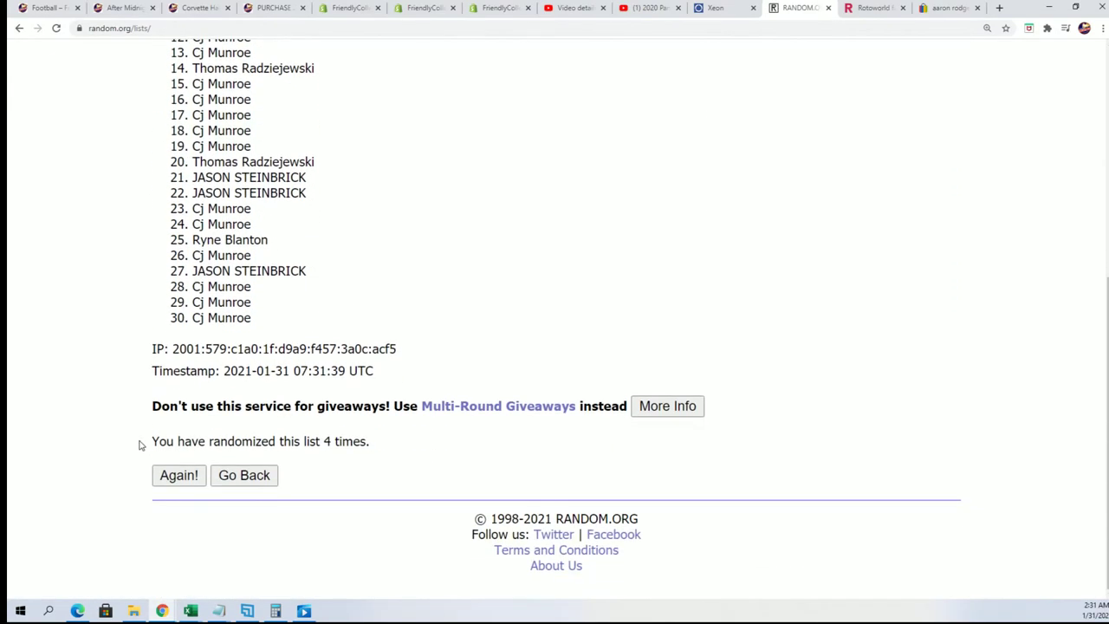
{"action": "left_click", "coordinate": [160, 475]}
{"action": "scroll", "coordinate": [196, 440], "scroll_direction": "down", "scroll_amount": 5}
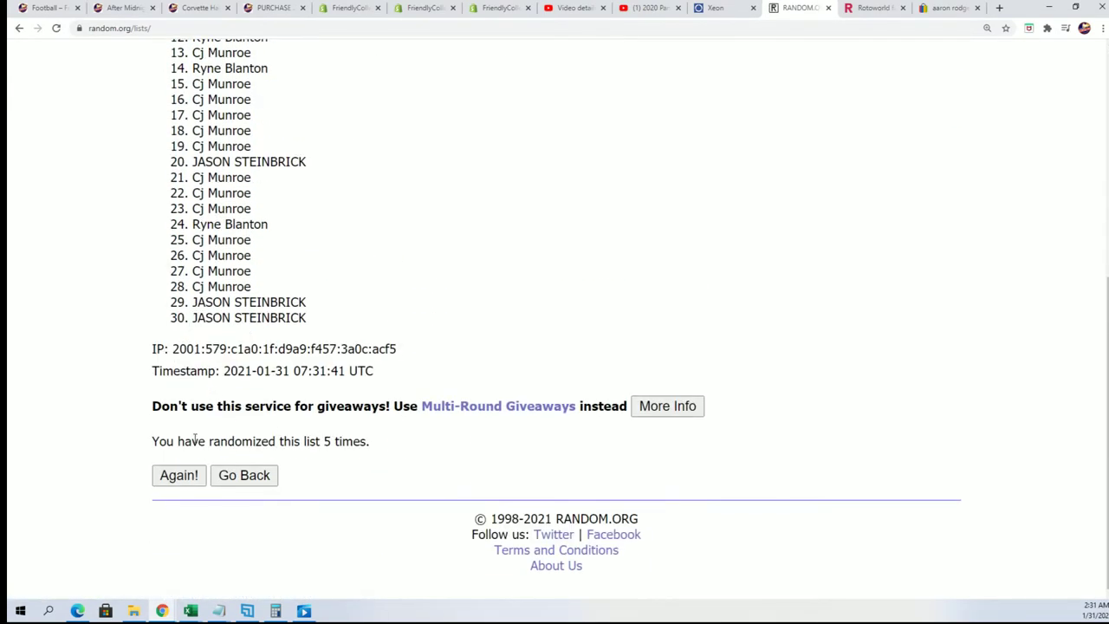
{"action": "left_click", "coordinate": [168, 475]}
{"action": "scroll", "coordinate": [433, 472], "scroll_direction": "down", "scroll_amount": 5}
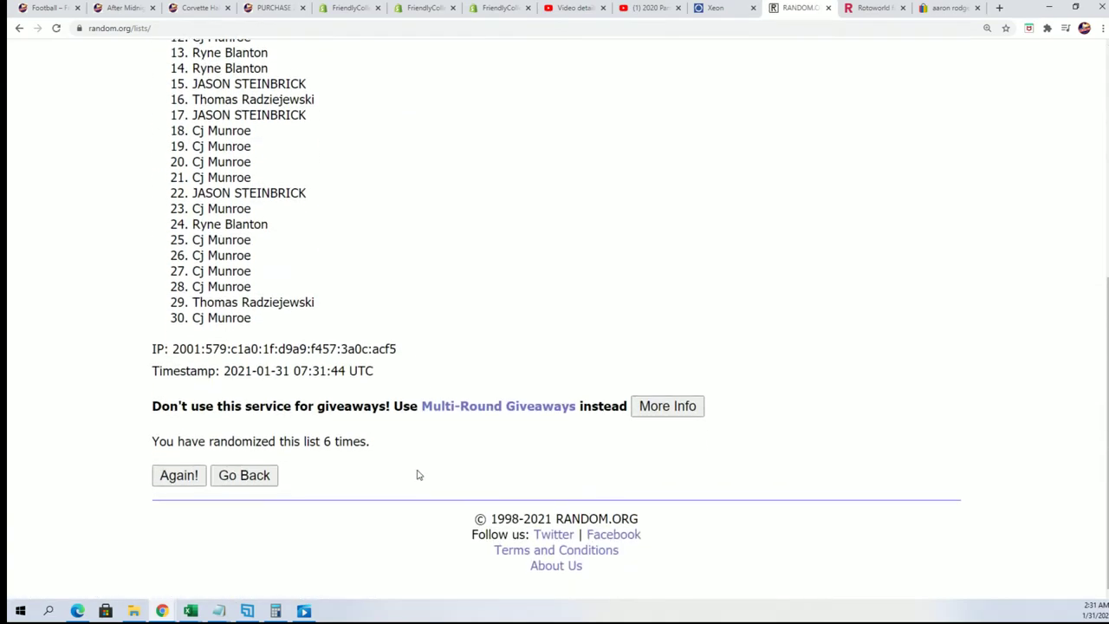
{"action": "left_click", "coordinate": [178, 475]}
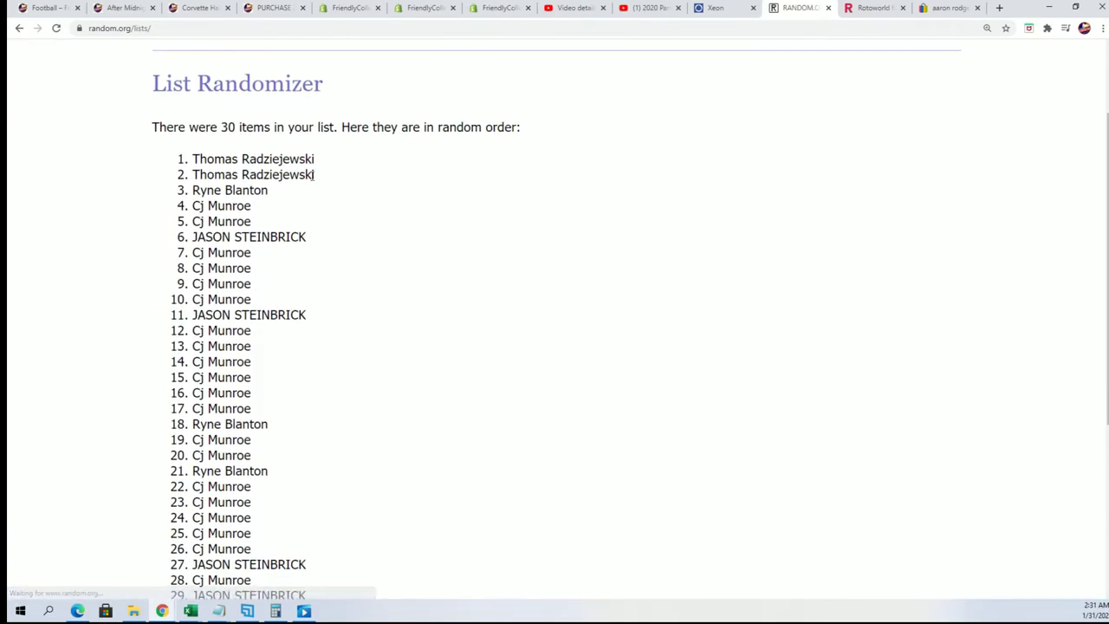
Copy all the owner names from the randomized results, items 1 through 30
{"action": "left_click_drag", "start_coordinate": [194, 148], "coordinate": [350, 442]}
{"action": "scroll", "coordinate": [337, 425], "scroll_direction": "down", "scroll_amount": 2}
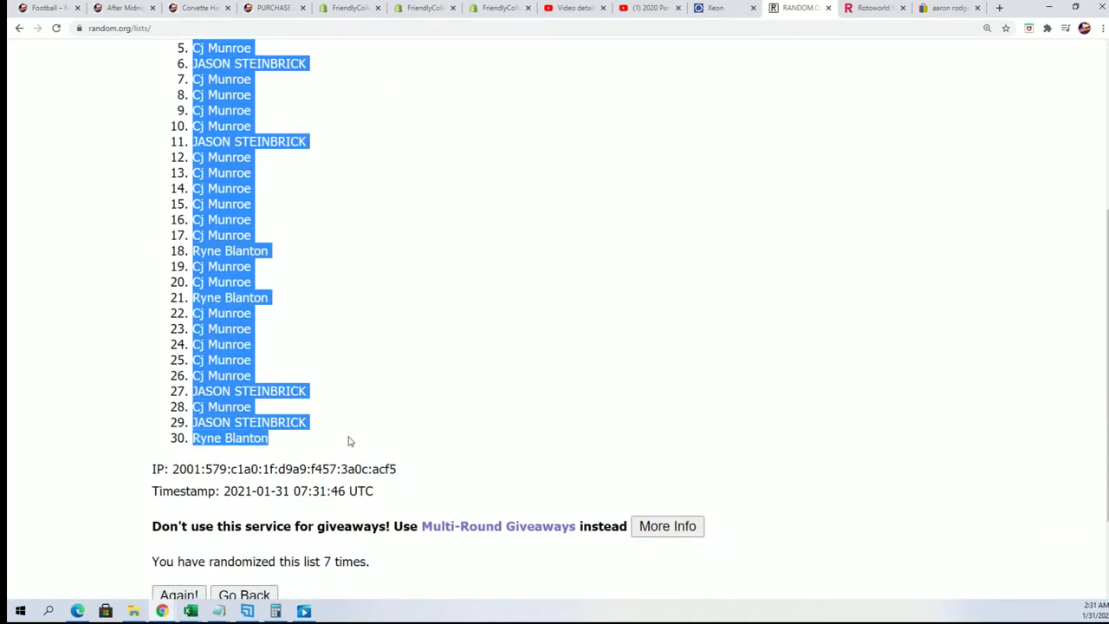
{"action": "right_click", "coordinate": [293, 414]}
{"action": "left_click", "coordinate": [306, 431]}
{"action": "scroll", "coordinate": [481, 504], "scroll_direction": "up", "scroll_amount": 1}
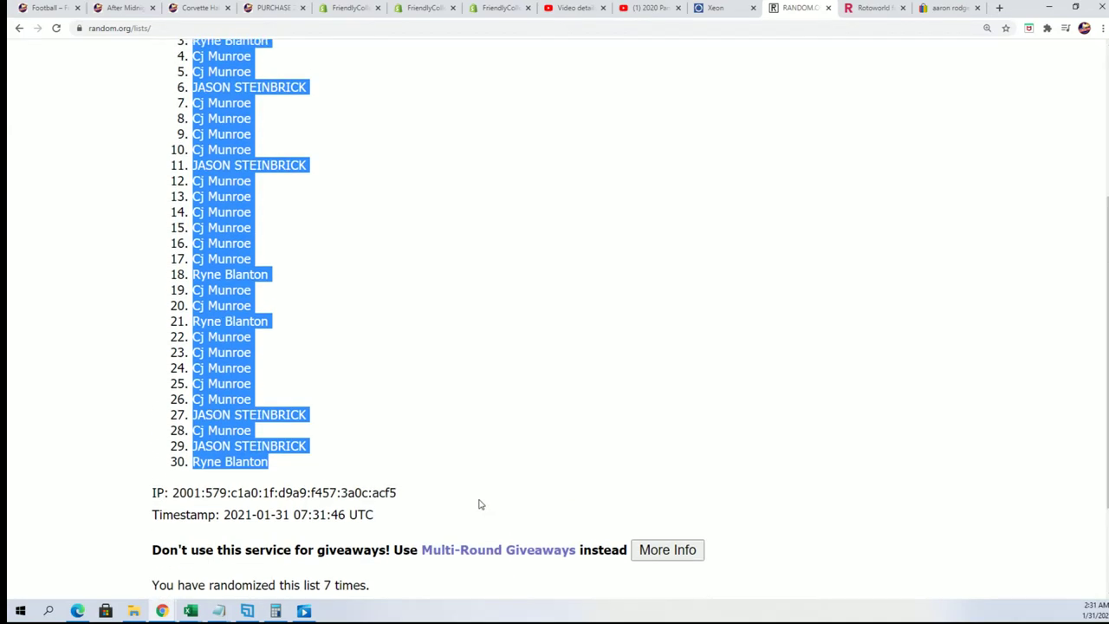
{"action": "scroll", "coordinate": [481, 505], "scroll_direction": "up", "scroll_amount": 2}
{"action": "scroll", "coordinate": [389, 364], "scroll_direction": "down", "scroll_amount": 1}
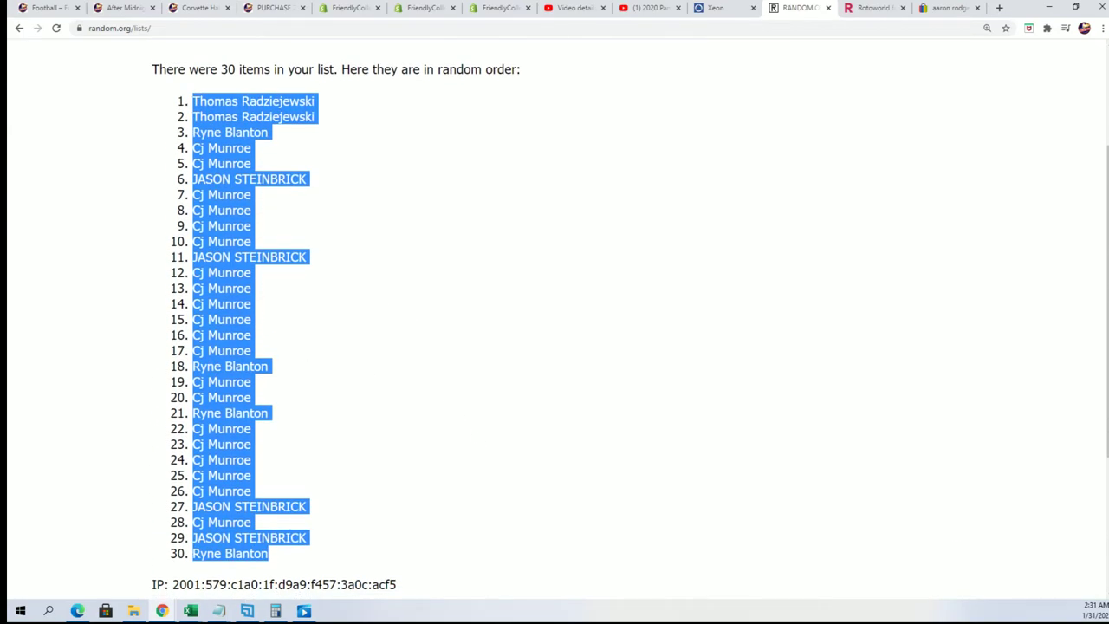
Switch to the ALPHANBA workbook in Excel and paste the randomized owners as unformatted text under Owners, starting at cell A2
{"action": "key", "text": "alt+Tab"}
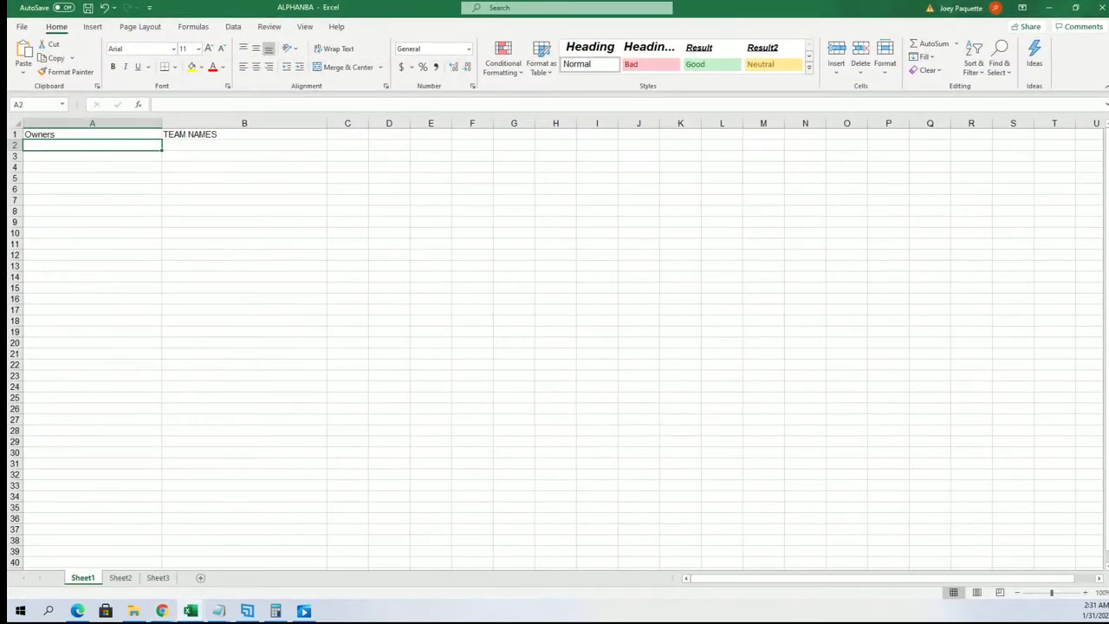
{"action": "right_click", "coordinate": [31, 146]}
{"action": "left_click", "coordinate": [76, 224]}
{"action": "left_click", "coordinate": [78, 164]}
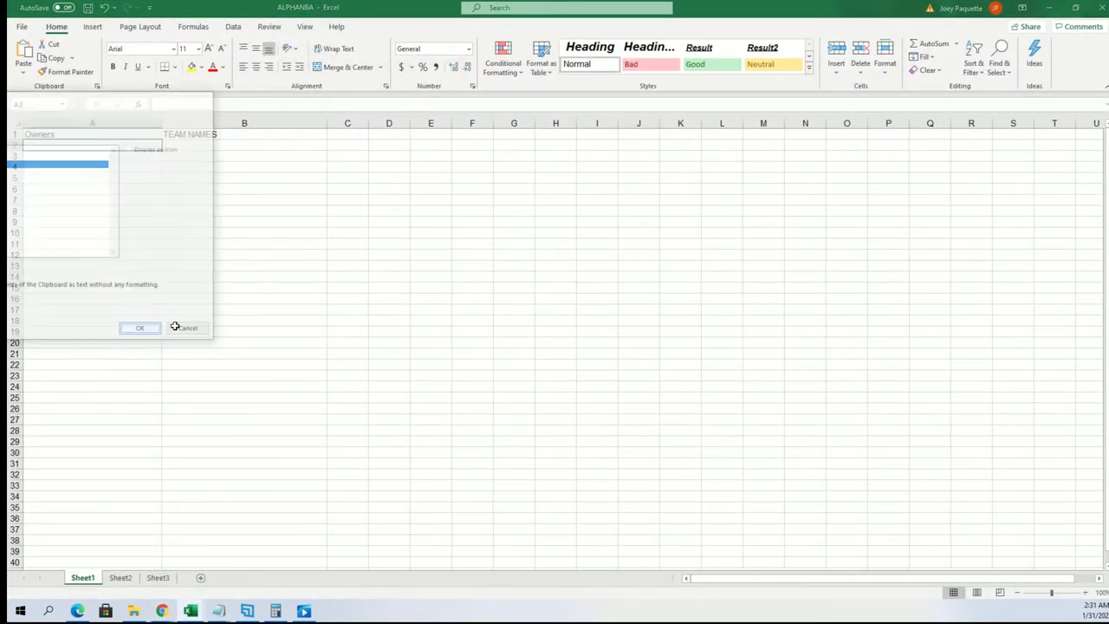
{"action": "left_click", "coordinate": [141, 330]}
{"action": "left_click", "coordinate": [1086, 593]}
{"action": "left_click", "coordinate": [1086, 592]}
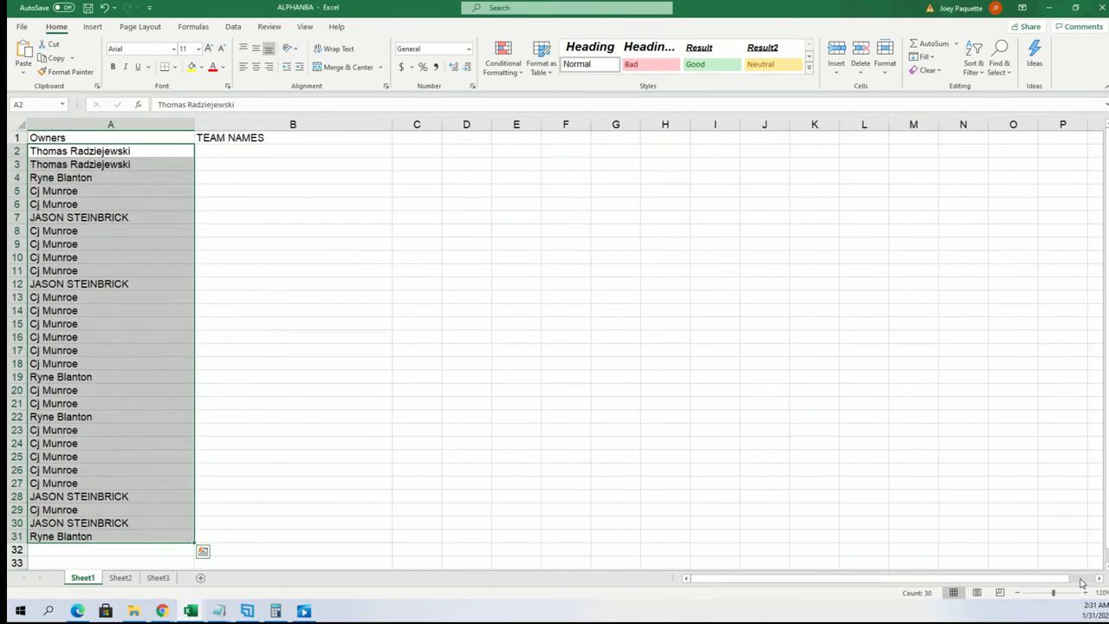
Select cell B2 under TEAM NAMES, return to the browser and open a blank List Randomizer form
{"action": "left_click", "coordinate": [224, 149]}
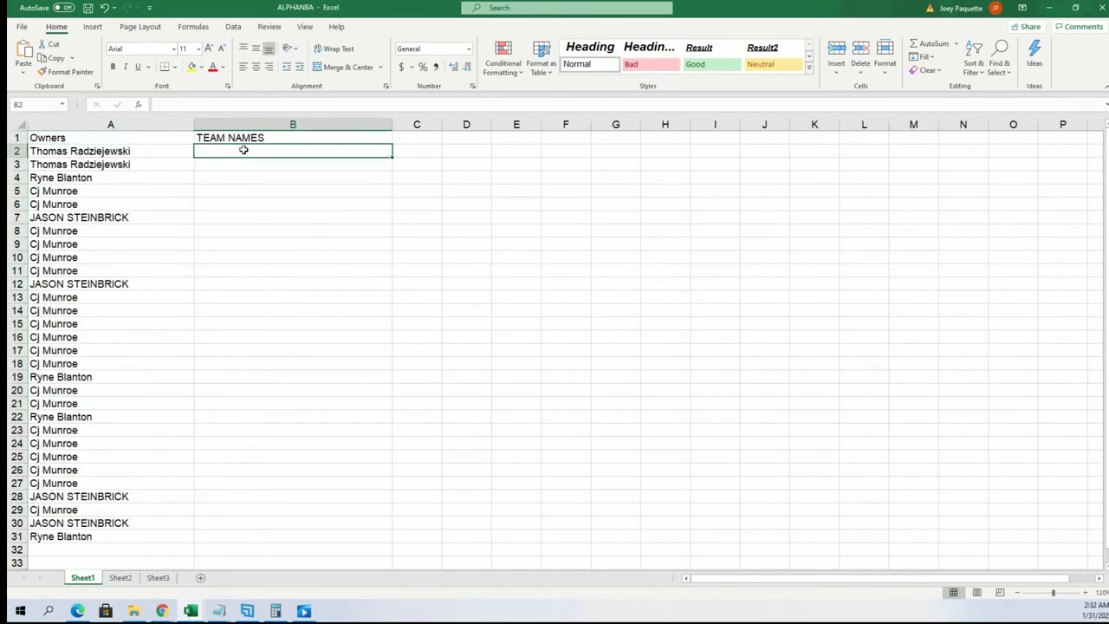
{"action": "left_click", "coordinate": [1049, 7]}
{"action": "left_click", "coordinate": [394, 92]}
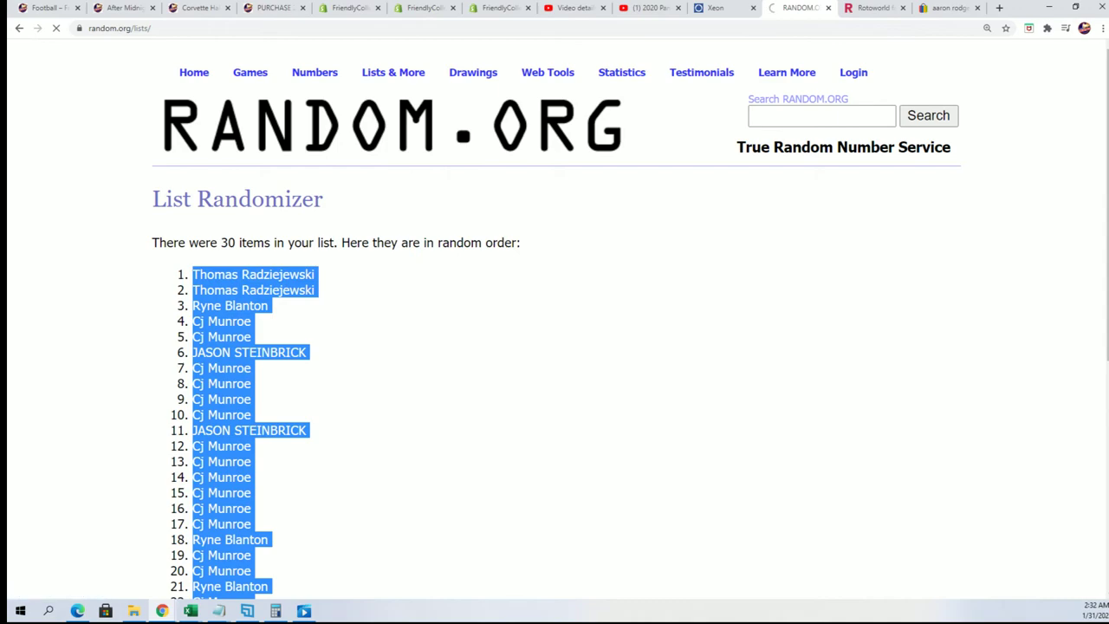
Copy the NBA team names, Atlanta Hawks through Washington Wizards, from the Notepad file into the List Randomizer's items field
{"action": "key", "text": "alt+Tab"}
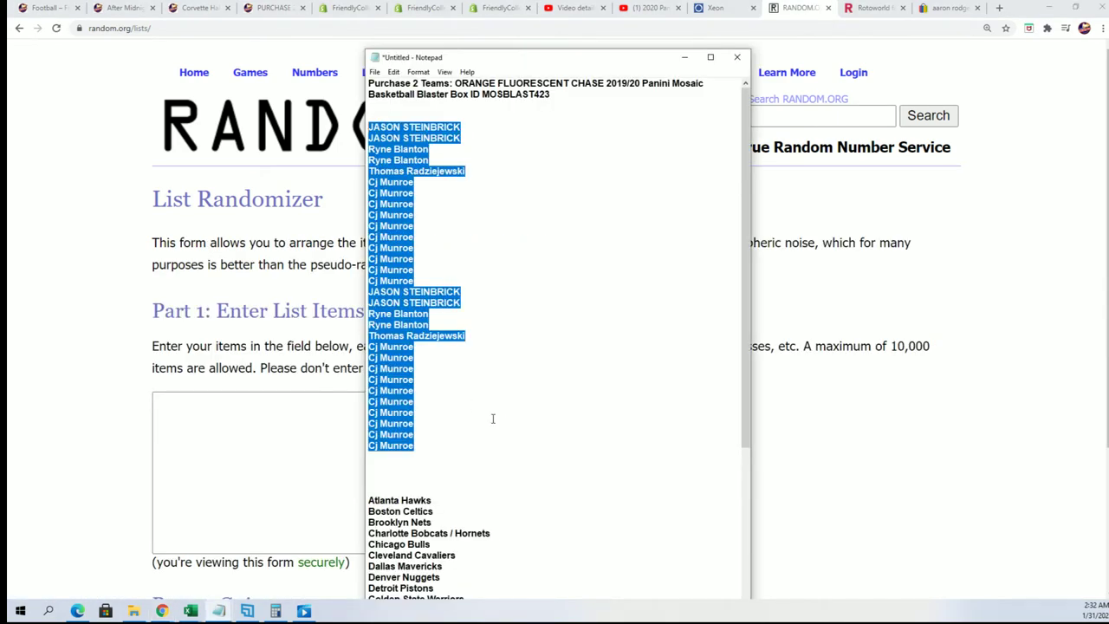
{"action": "double_click", "coordinate": [567, 45]}
{"action": "scroll", "coordinate": [558, 589], "scroll_direction": "down", "scroll_amount": 3}
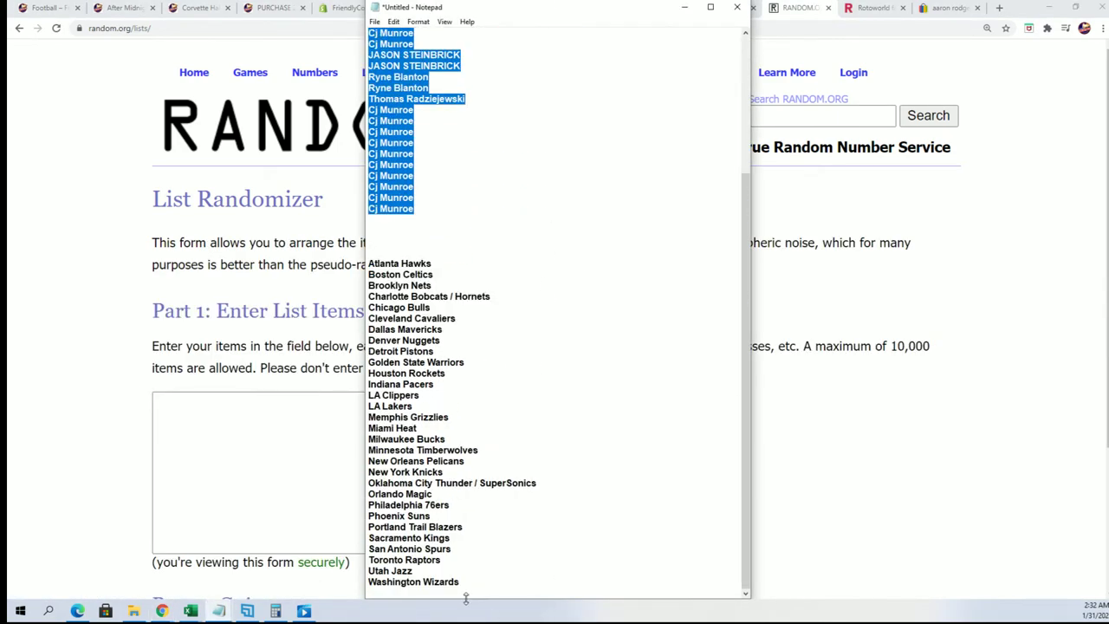
{"action": "left_click_drag", "start_coordinate": [459, 581], "coordinate": [369, 262]}
{"action": "right_click", "coordinate": [371, 262]}
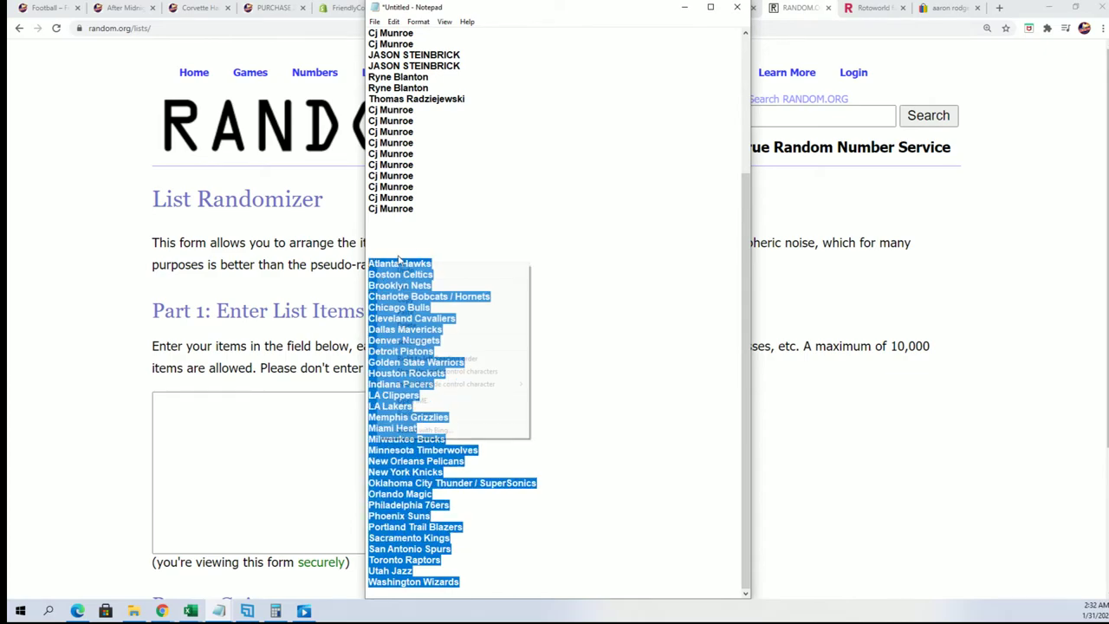
{"action": "left_click", "coordinate": [394, 301]}
{"action": "right_click", "coordinate": [156, 405]}
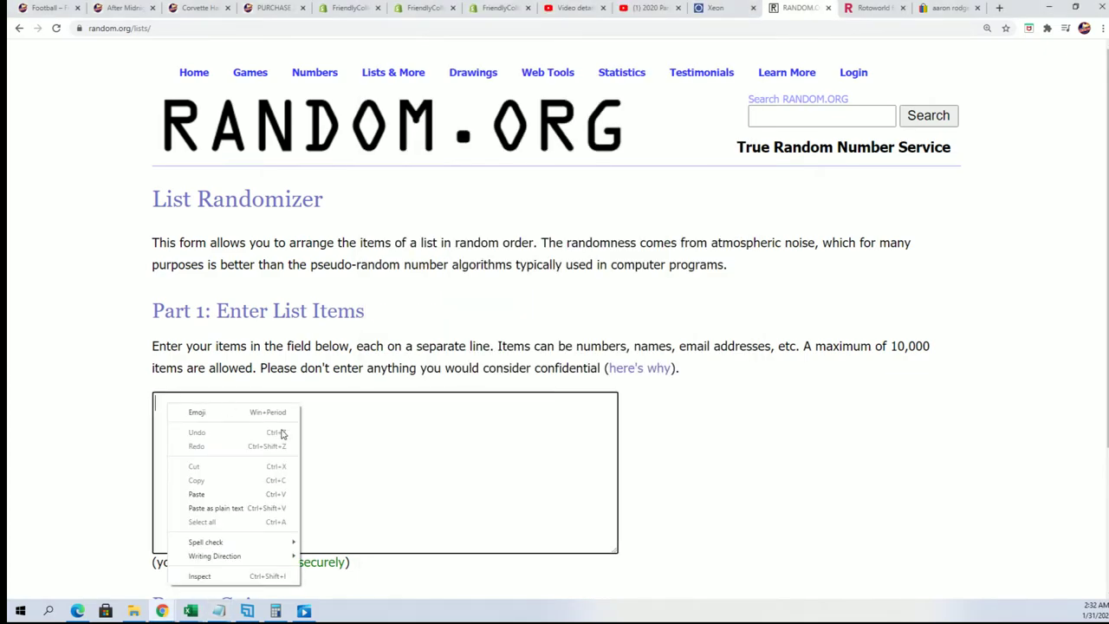
{"action": "left_click", "coordinate": [190, 492]}
Randomize the list of NBA teams seven times in a row
{"action": "scroll", "coordinate": [217, 503], "scroll_direction": "down", "scroll_amount": 3}
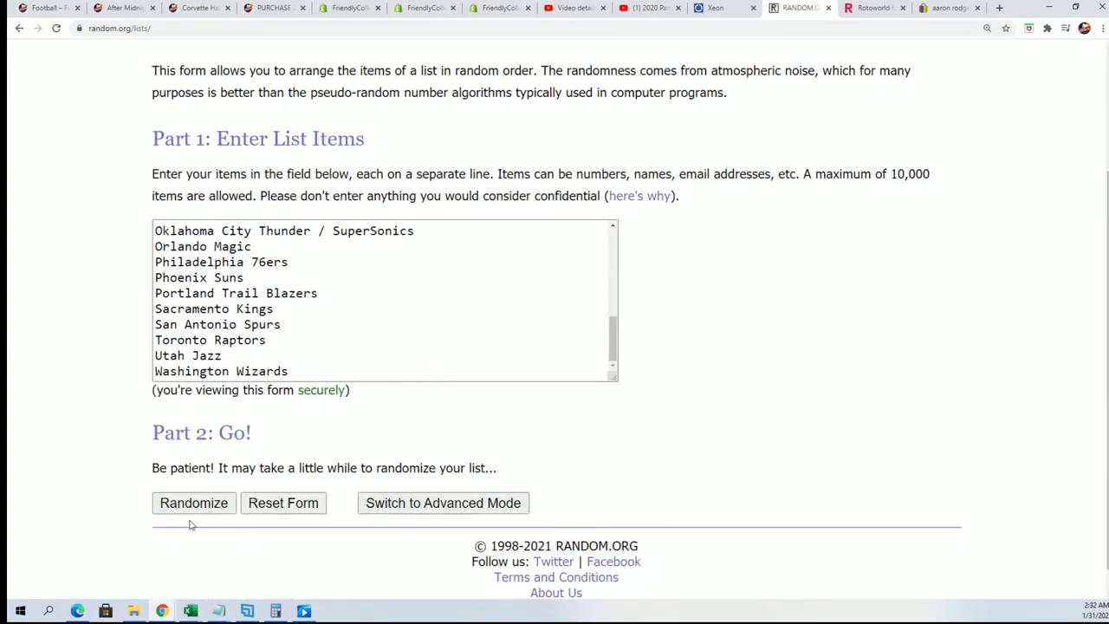
{"action": "left_click", "coordinate": [187, 476]}
{"action": "scroll", "coordinate": [188, 464], "scroll_direction": "down", "scroll_amount": 4}
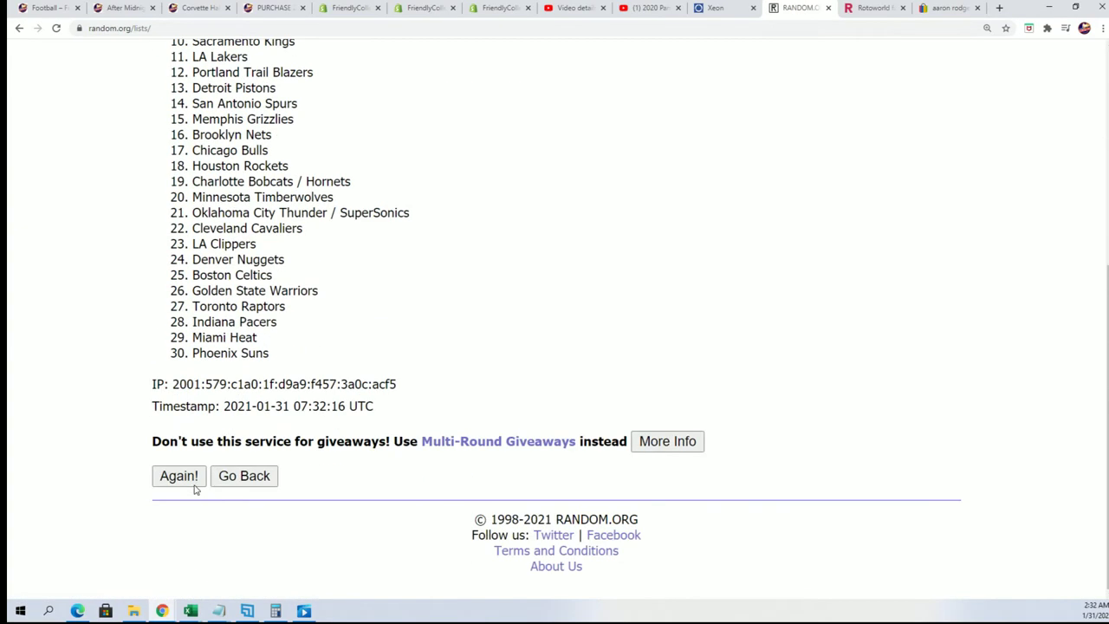
{"action": "left_click", "coordinate": [179, 478]}
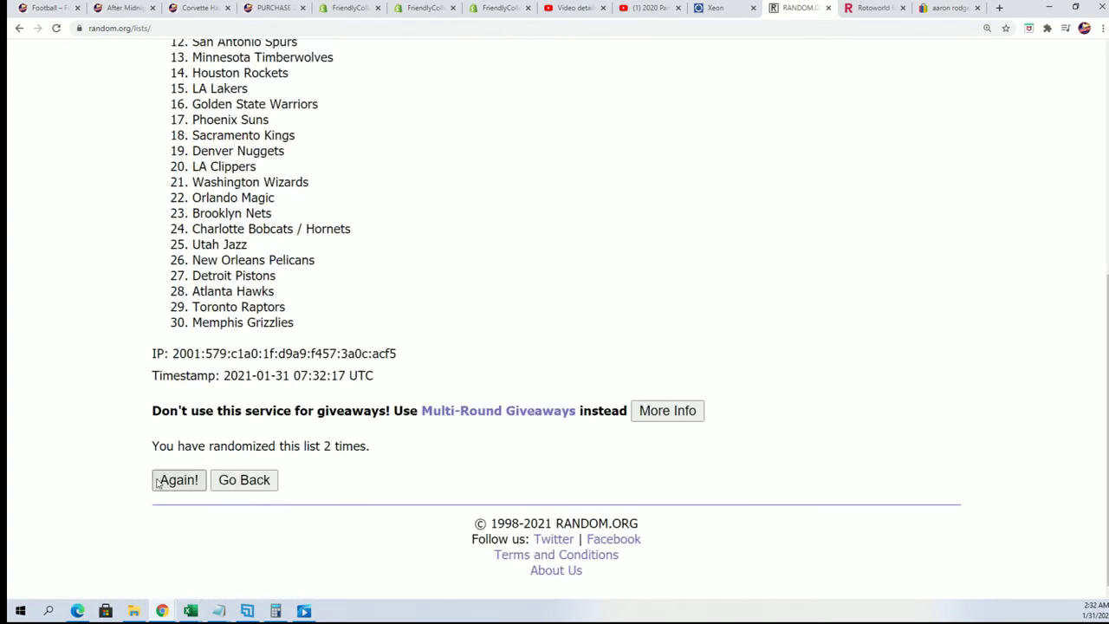
{"action": "left_click", "coordinate": [178, 475]}
{"action": "left_click", "coordinate": [196, 475]}
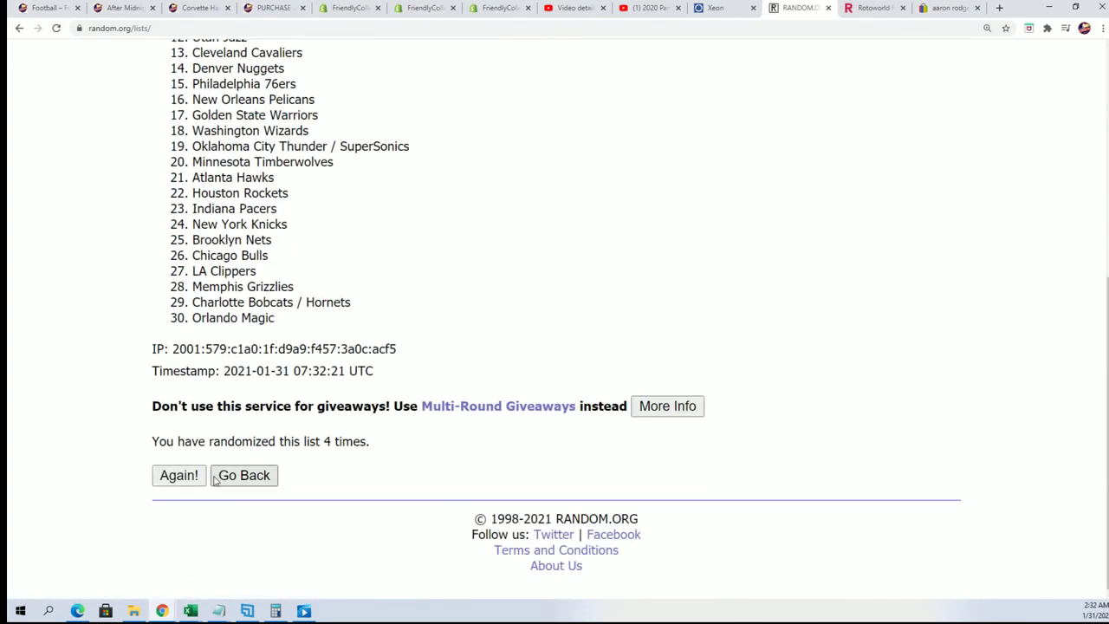
{"action": "left_click", "coordinate": [179, 472]}
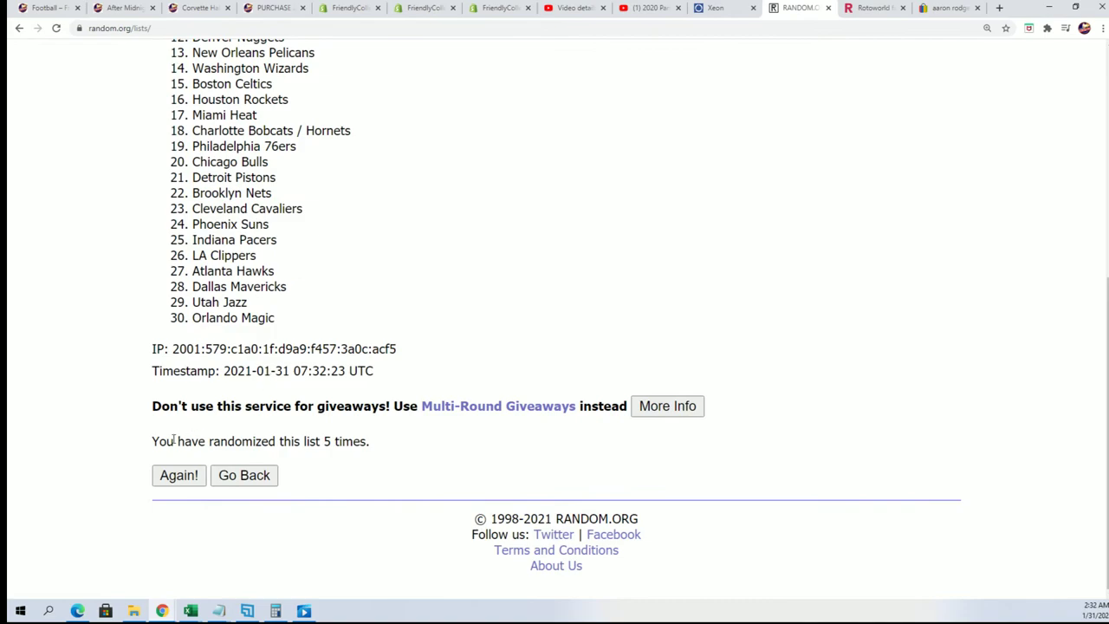
{"action": "left_click", "coordinate": [178, 476]}
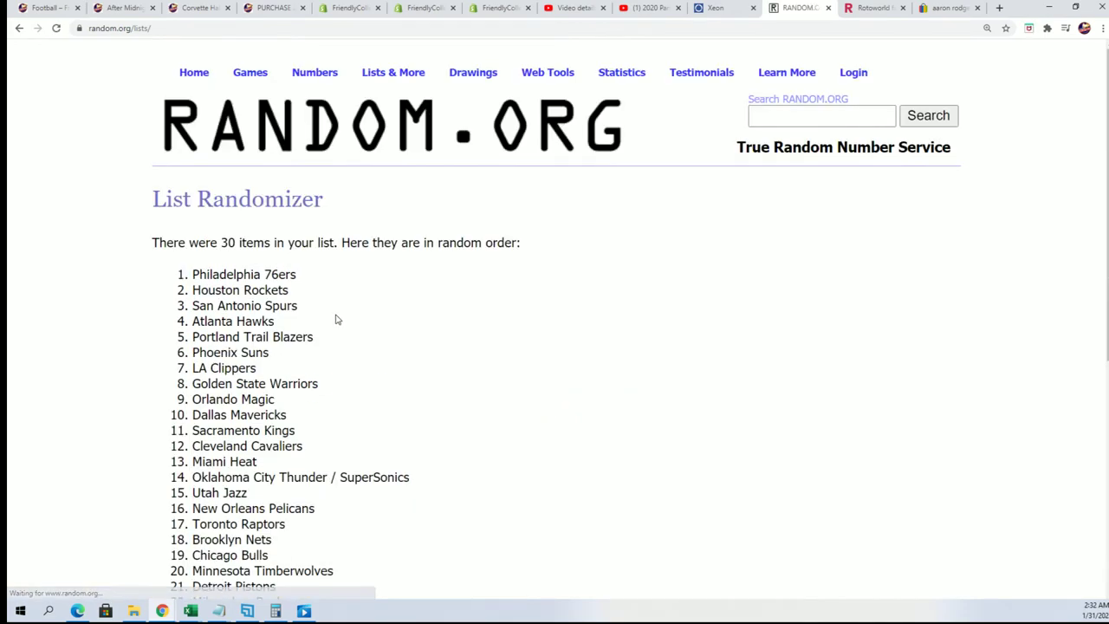
{"action": "left_click", "coordinate": [185, 474]}
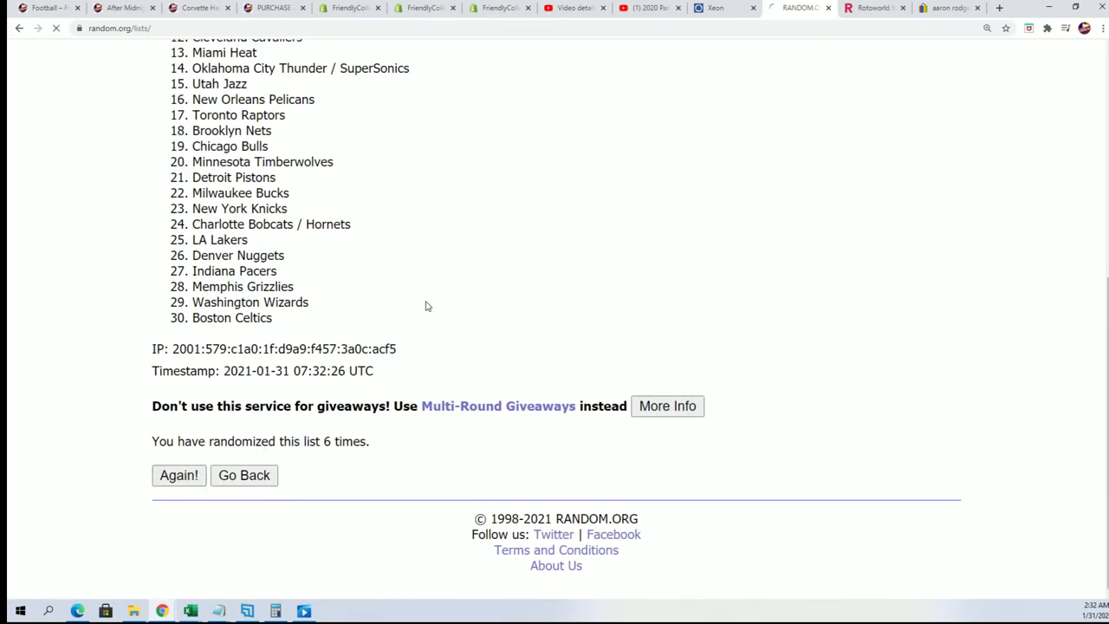
Copy all the team names from the randomized results, Washington Wizards through Boston Celtics
{"action": "scroll", "coordinate": [267, 188], "scroll_direction": "down", "scroll_amount": 1}
{"action": "scroll", "coordinate": [321, 255], "scroll_direction": "down", "scroll_amount": 1}
{"action": "left_click_drag", "start_coordinate": [192, 156], "coordinate": [347, 501]}
{"action": "right_click", "coordinate": [299, 472]}
{"action": "left_click", "coordinate": [303, 476]}
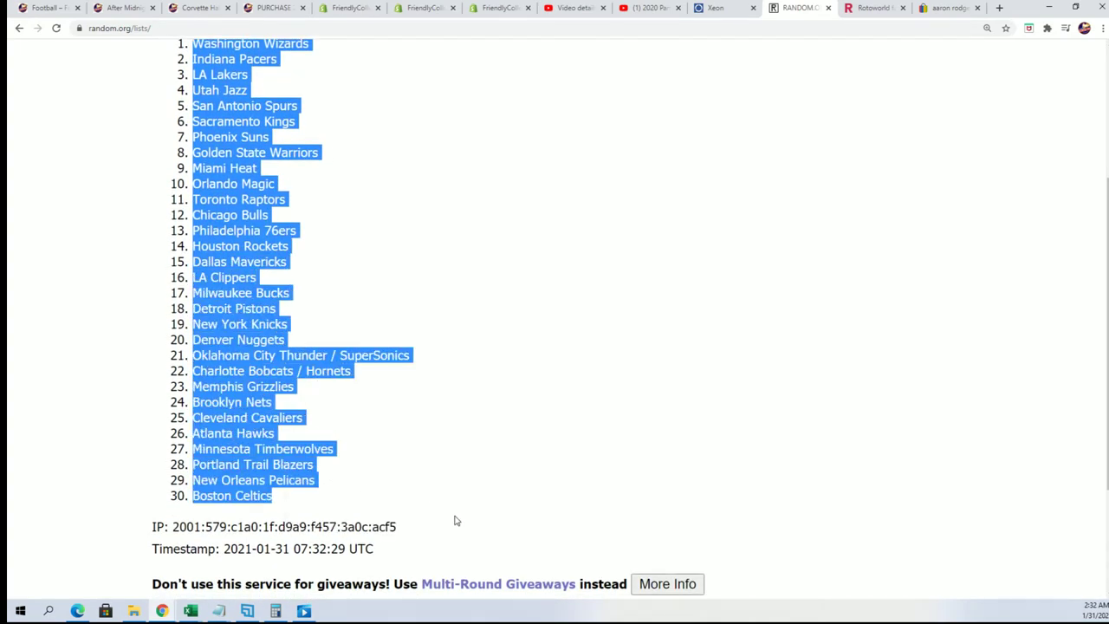
{"action": "scroll", "coordinate": [379, 499], "scroll_direction": "down", "scroll_amount": 2}
{"action": "scroll", "coordinate": [453, 421], "scroll_direction": "up", "scroll_amount": 3}
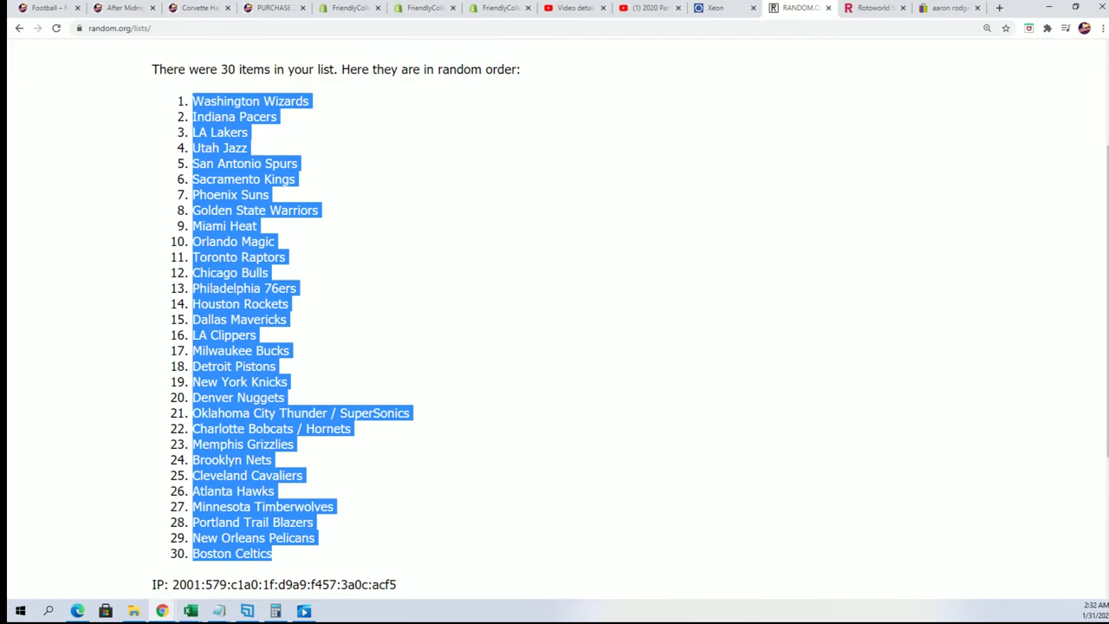
Switch to Excel, paste the copied team names as plain Text starting at cell B2, and narrow the Owners column to fit its names
{"action": "key", "text": "alt+Tab"}
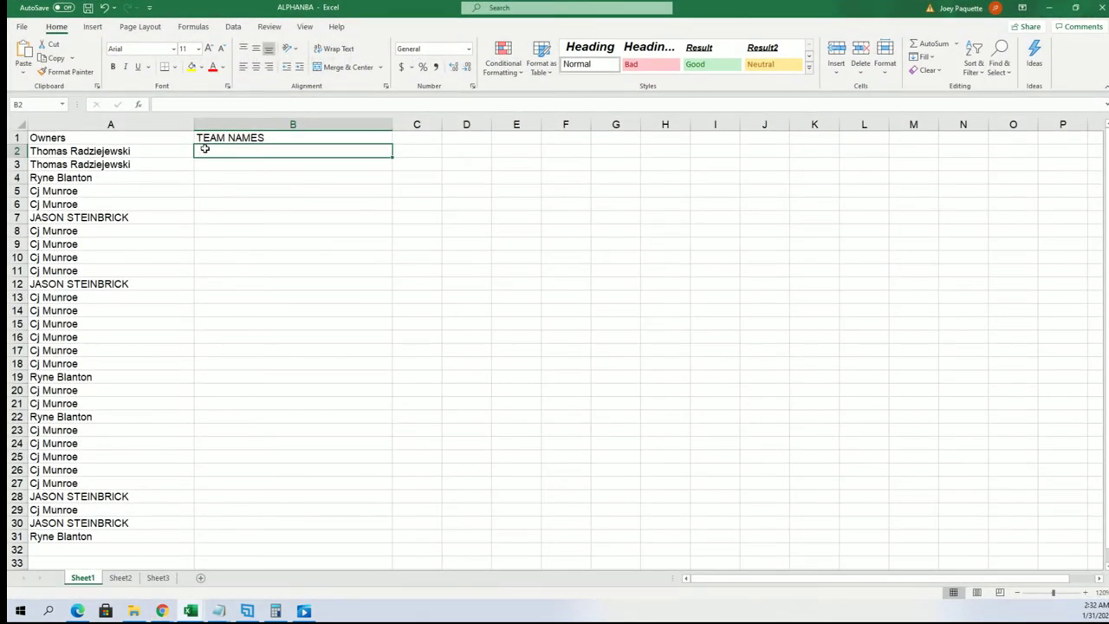
{"action": "right_click", "coordinate": [205, 149]}
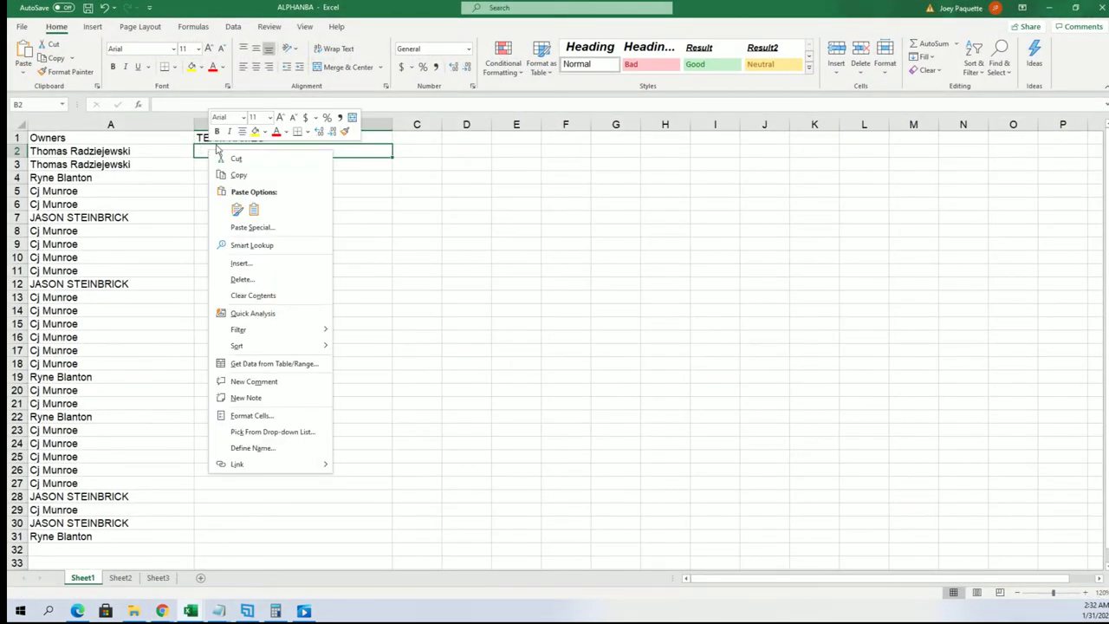
{"action": "left_click", "coordinate": [264, 227]}
{"action": "left_click", "coordinate": [171, 160]}
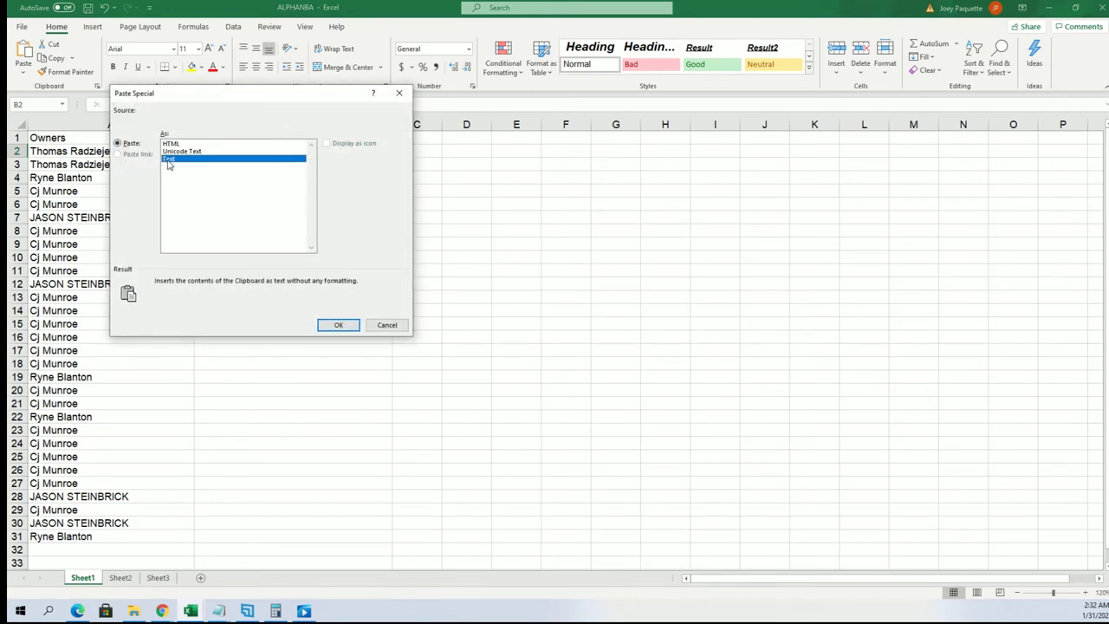
{"action": "left_click", "coordinate": [329, 325]}
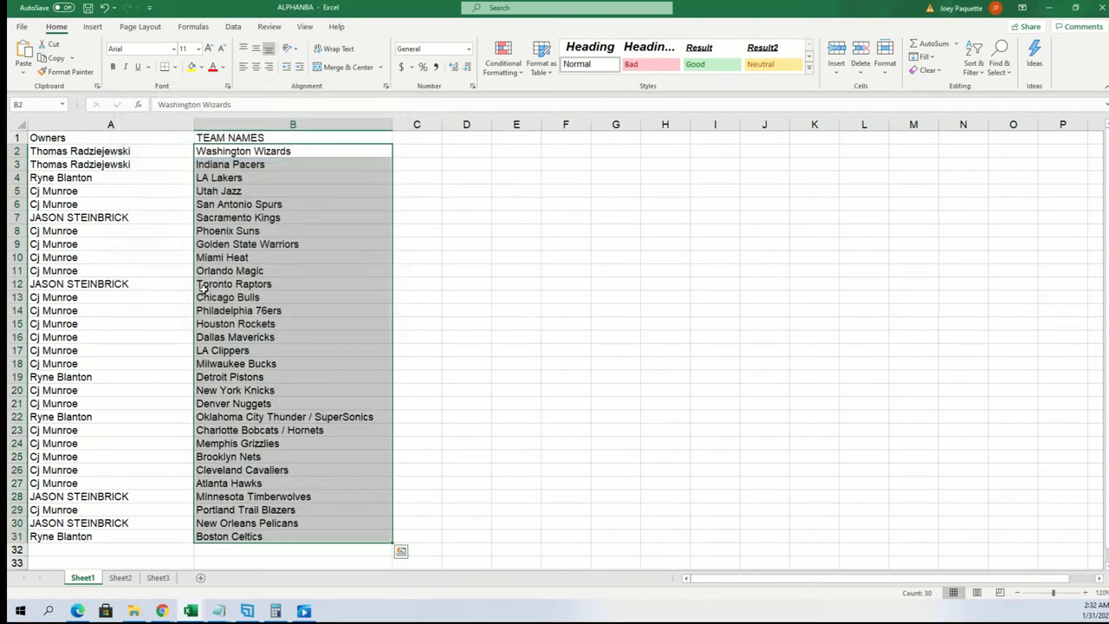
{"action": "left_click", "coordinate": [166, 127]}
{"action": "left_click_drag", "start_coordinate": [192, 127], "coordinate": [135, 132]}
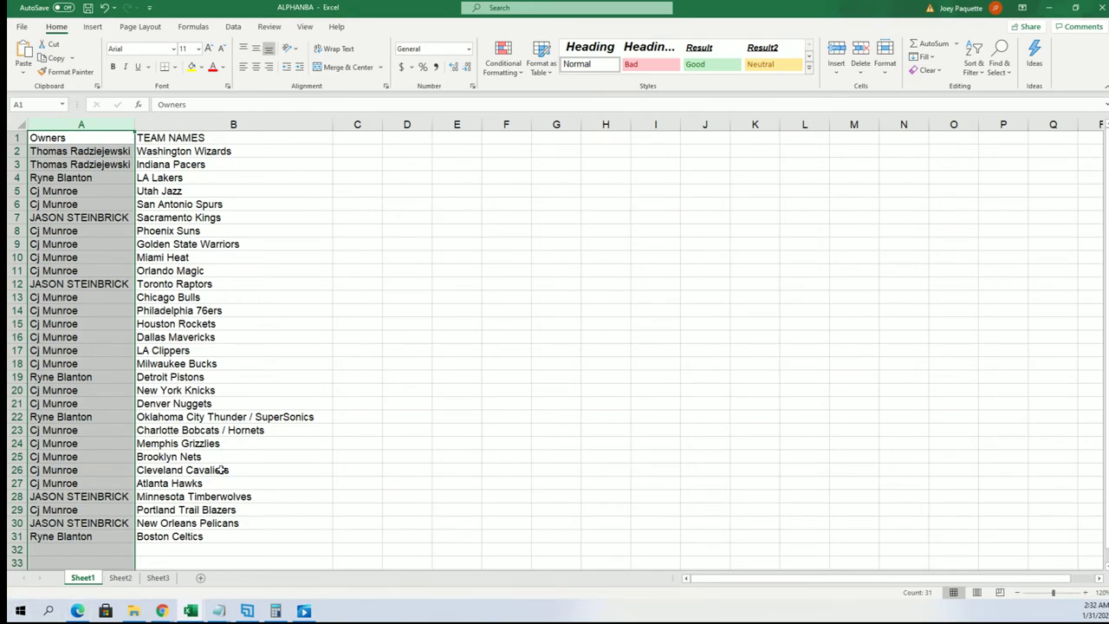
{"action": "left_click", "coordinate": [121, 443]}
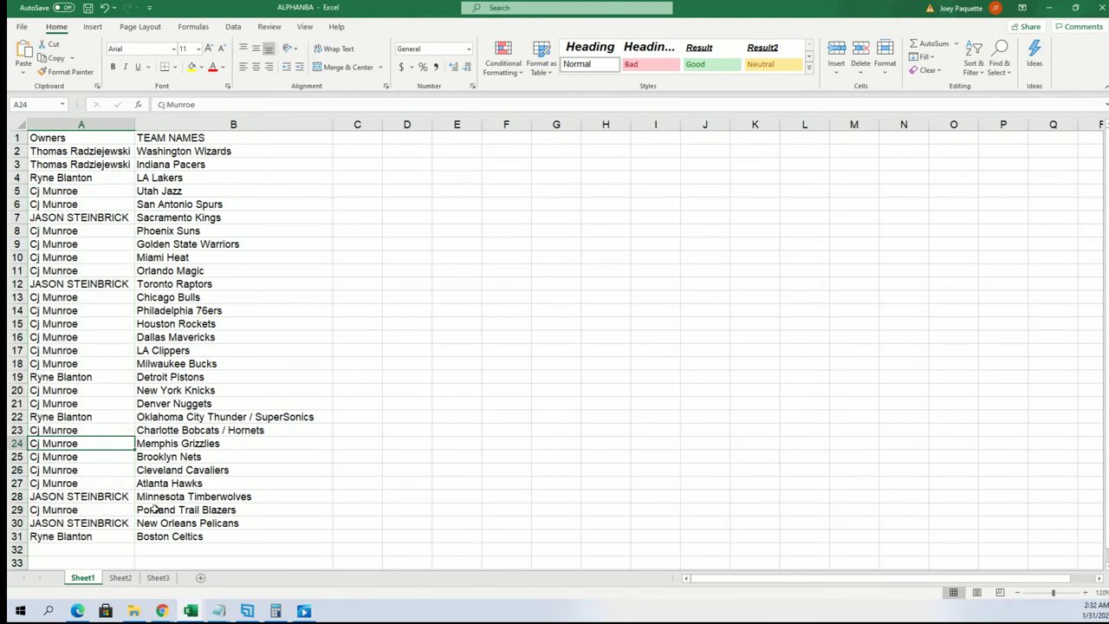
{"action": "left_click", "coordinate": [118, 521]}
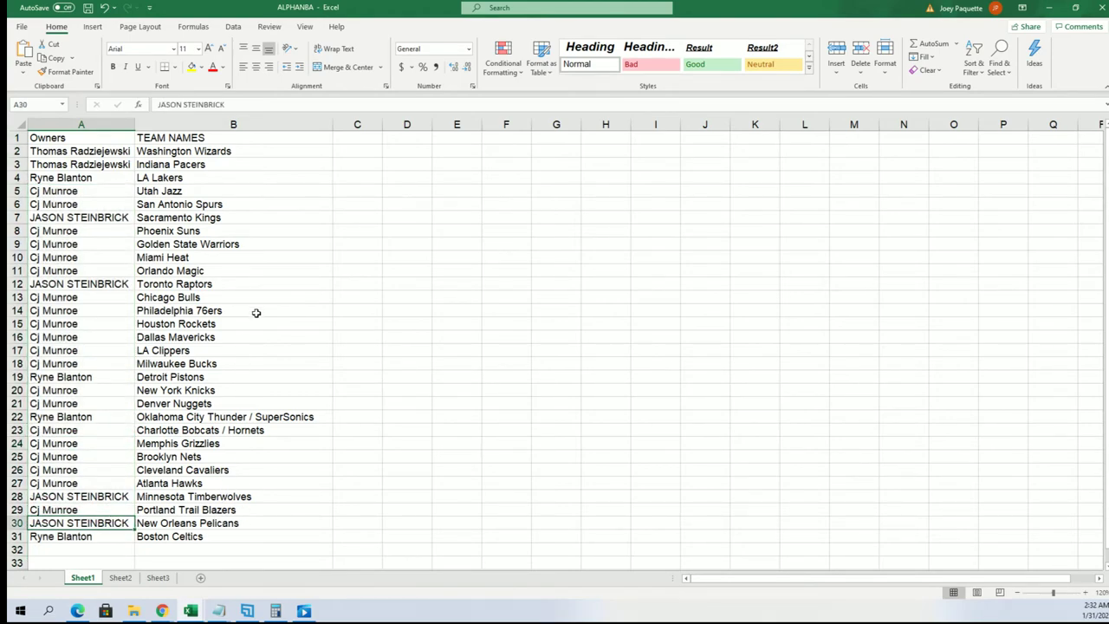
{"action": "left_click", "coordinate": [103, 390]}
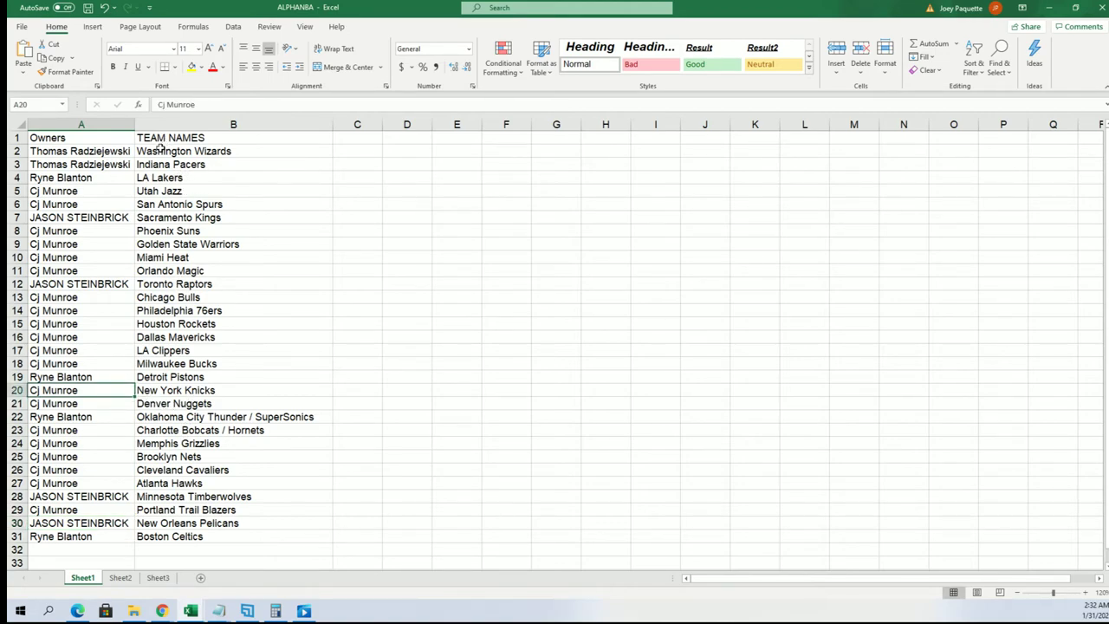
Sort the team names in B2:B31 from A to Z, expanding the selection to include the owners
{"action": "left_click_drag", "start_coordinate": [162, 151], "coordinate": [201, 536]}
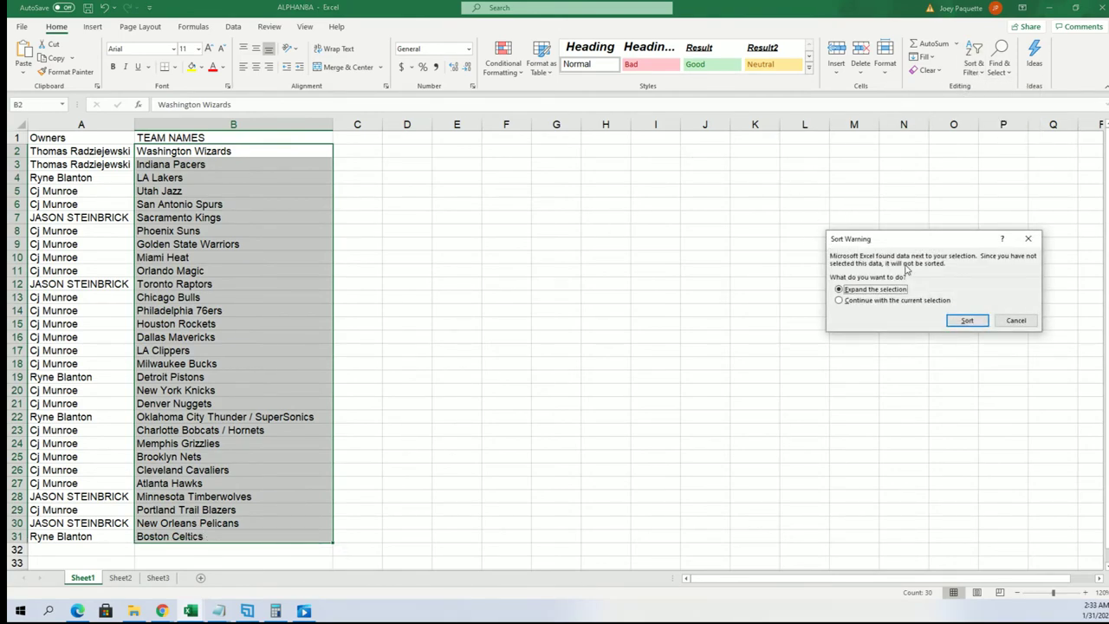
{"action": "left_click", "coordinate": [967, 320]}
{"action": "left_click", "coordinate": [537, 304]}
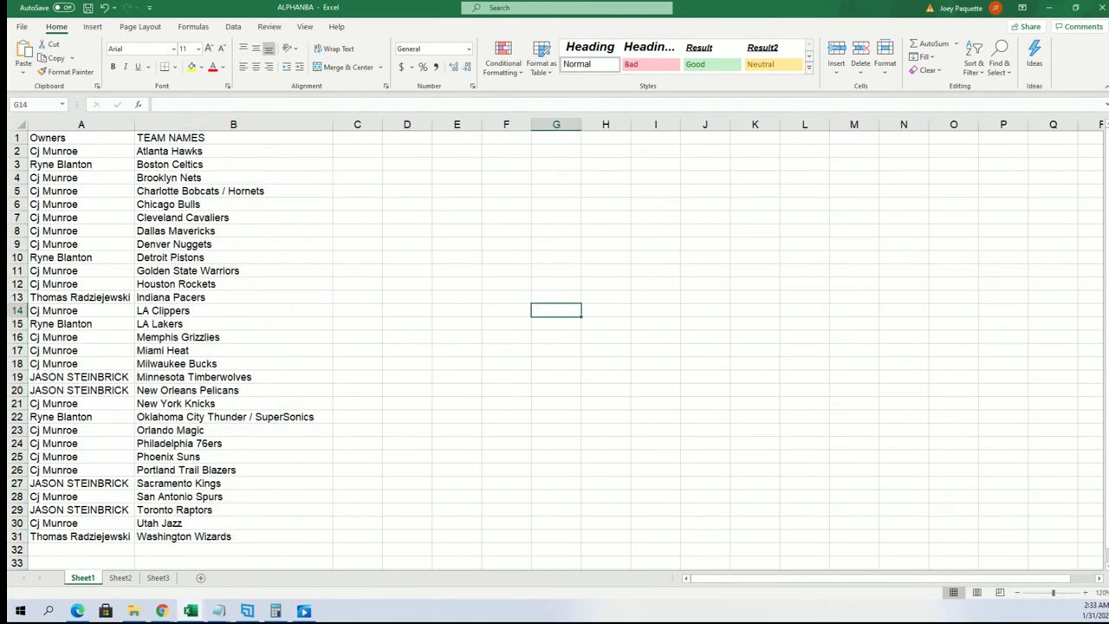